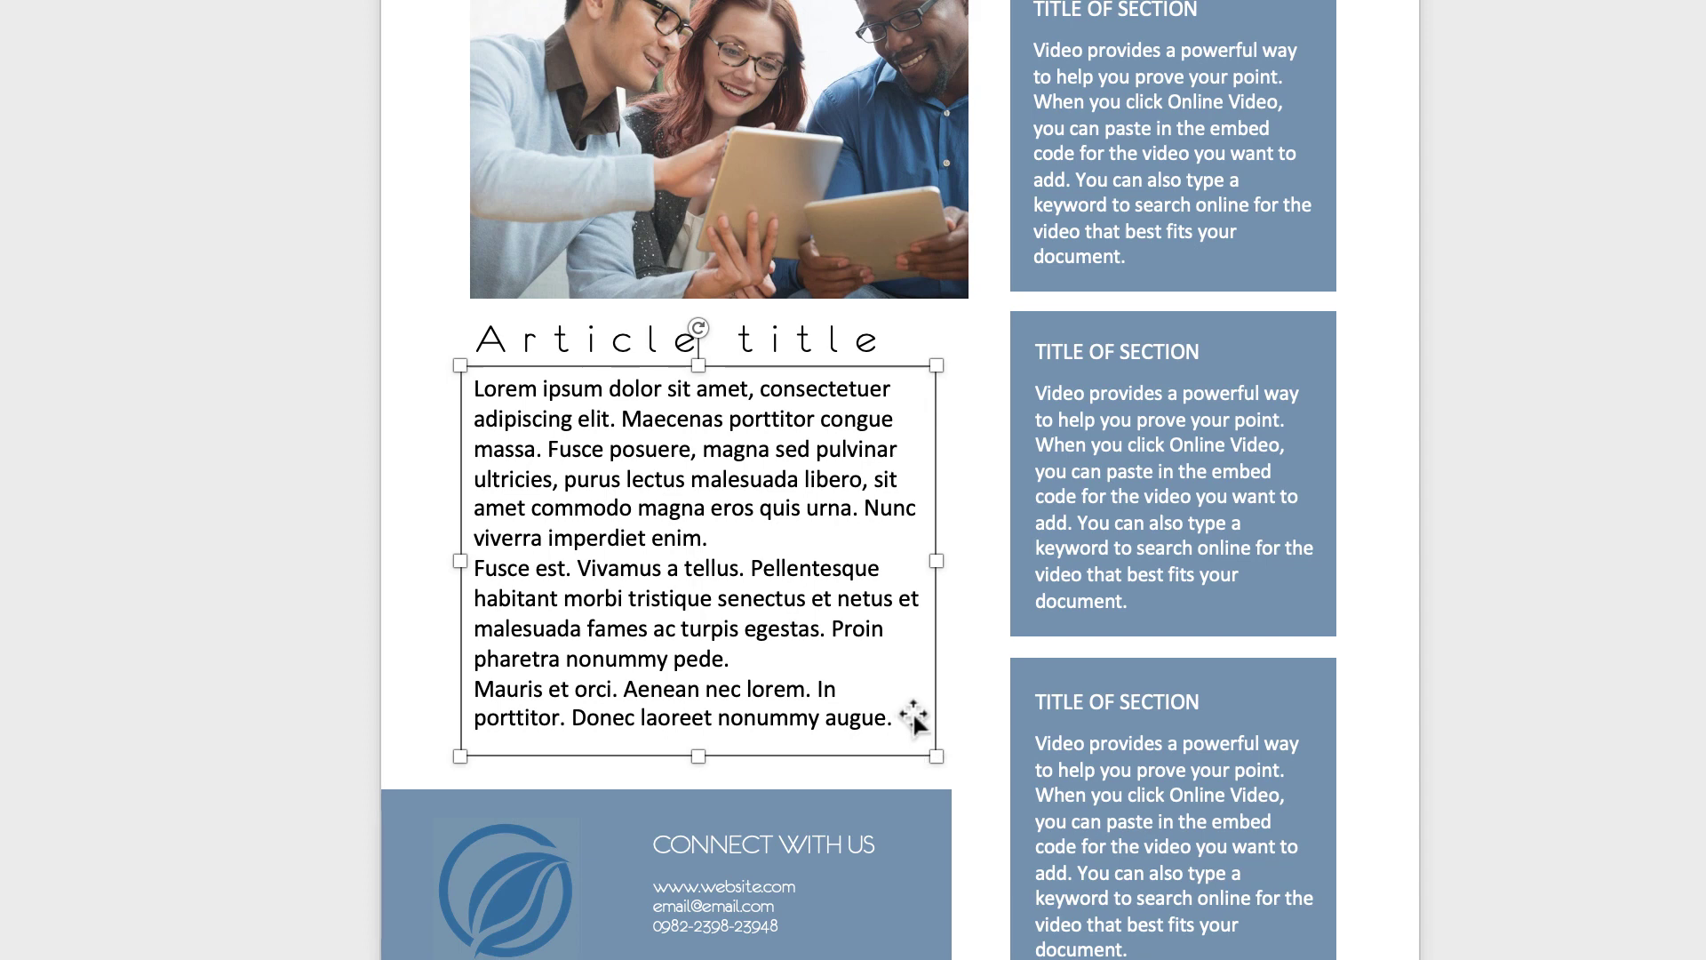
# Step: Clear the lorem ipsum from the article text box so =rand() sample text can replace it
pyautogui.hotkey('ctrl', 'a')
pyautogui.press('Delete')
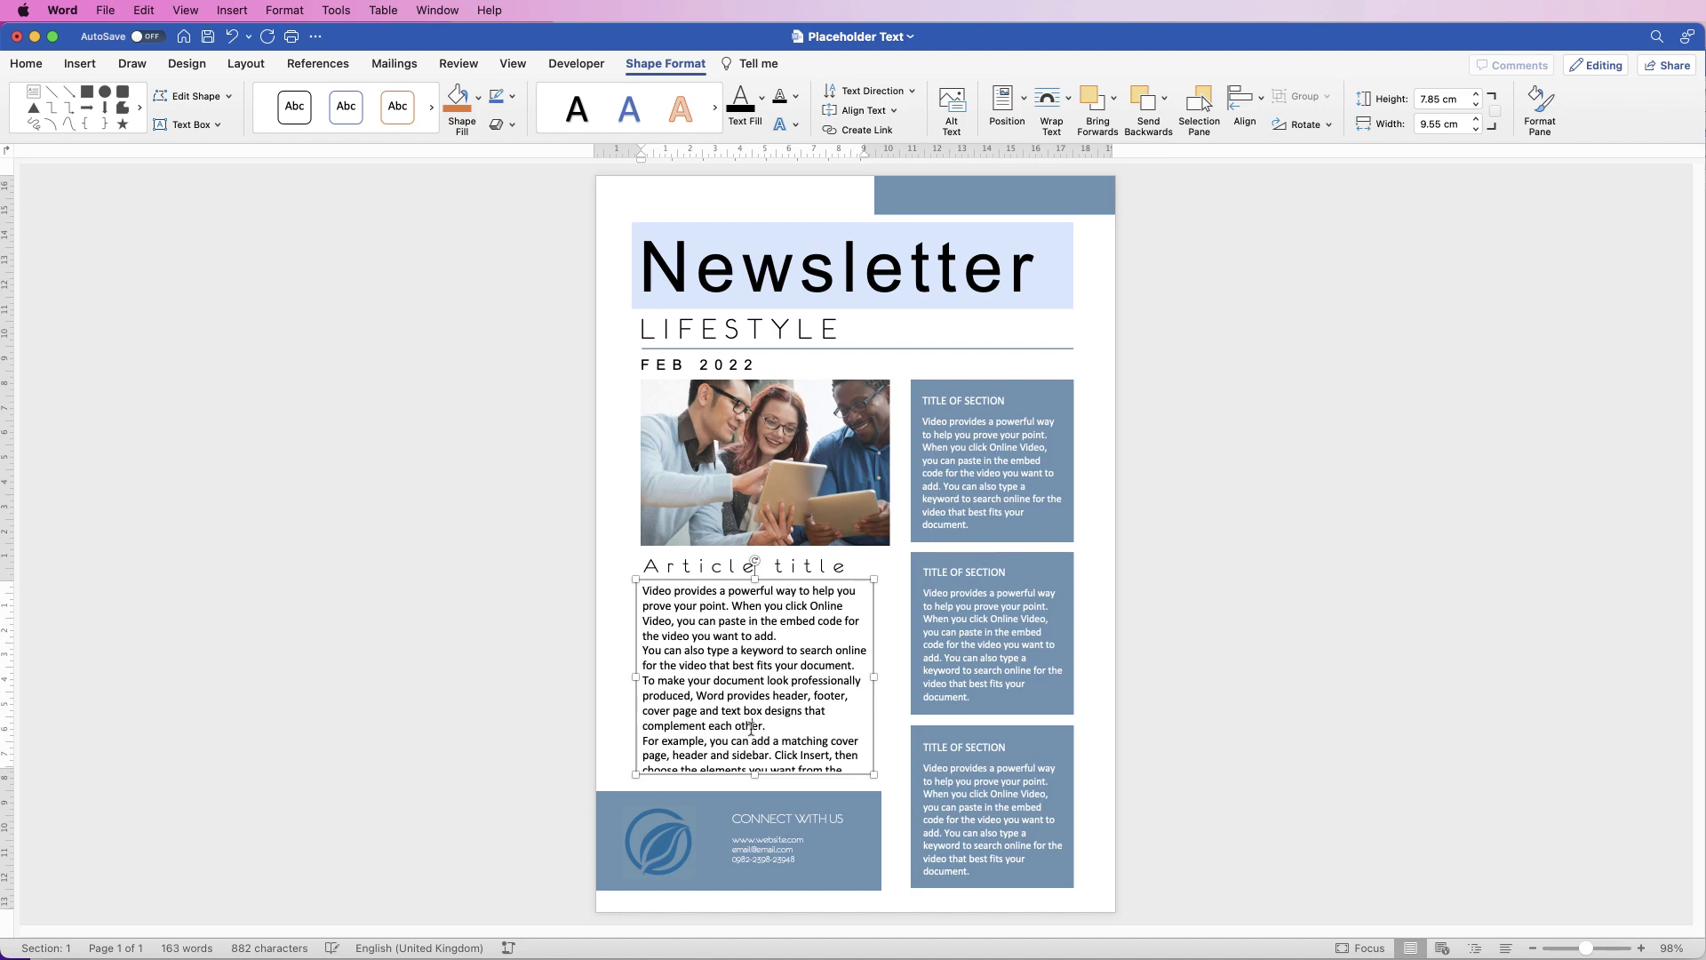
# Step: Shrink the article box text from 14 pt down to 12 pt with Decrease Font Size
pyautogui.press('super+a')
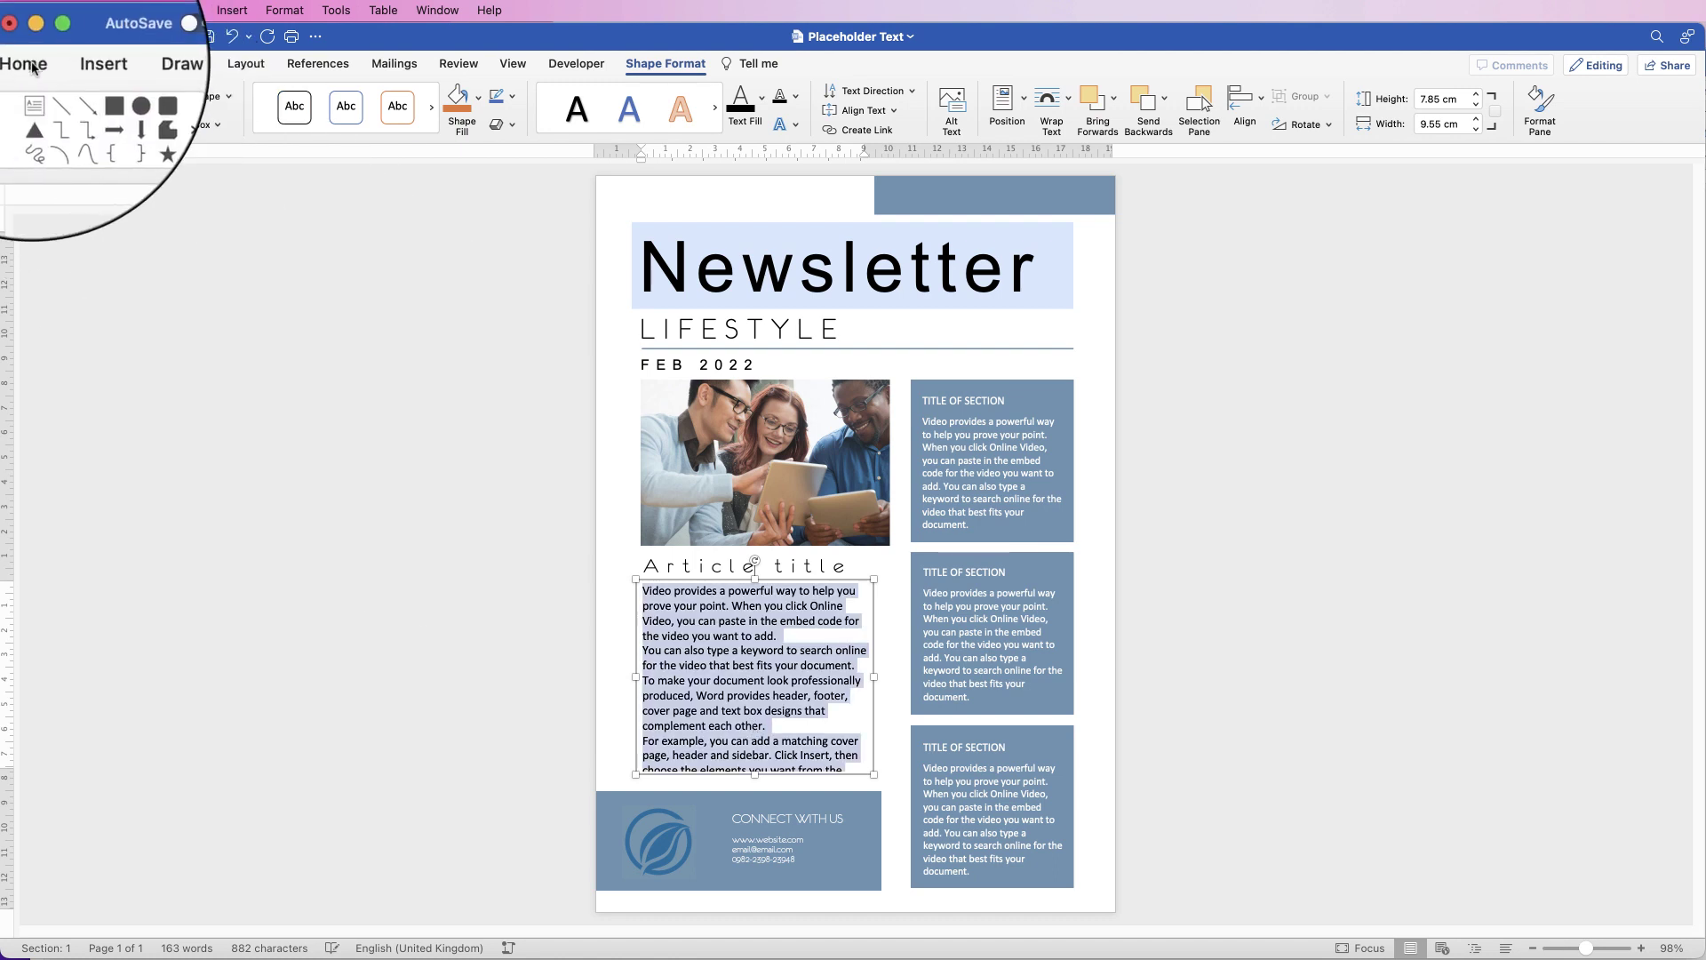
pyautogui.click(32, 68)
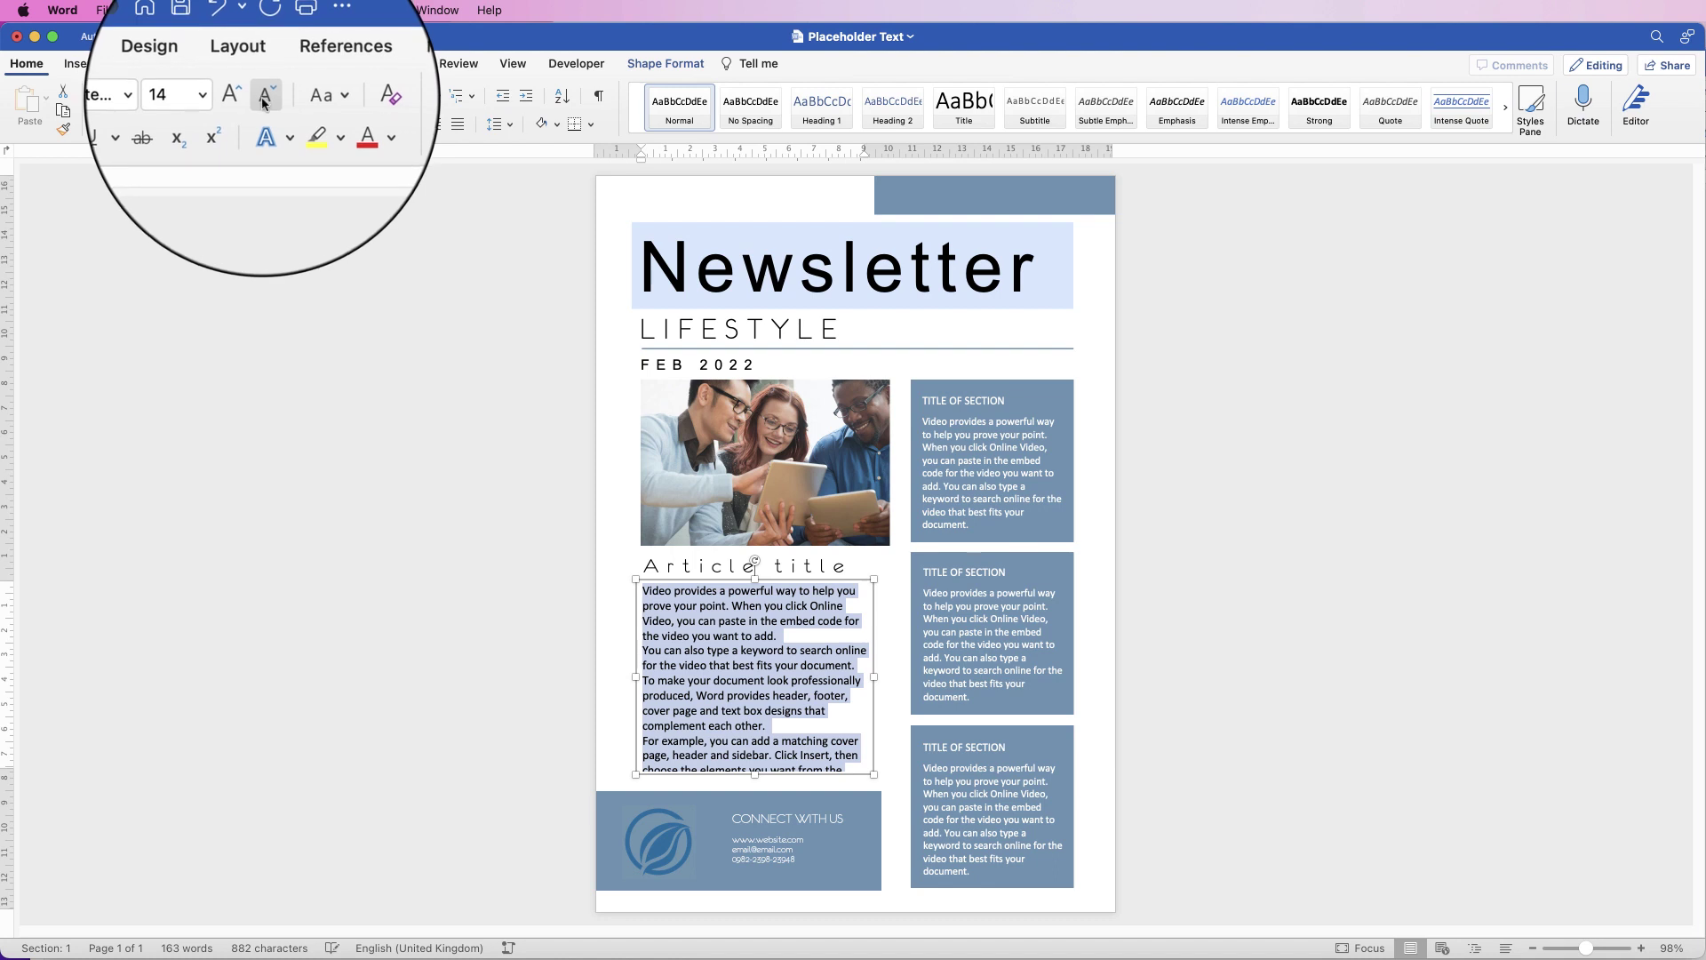
pyautogui.click(264, 103)
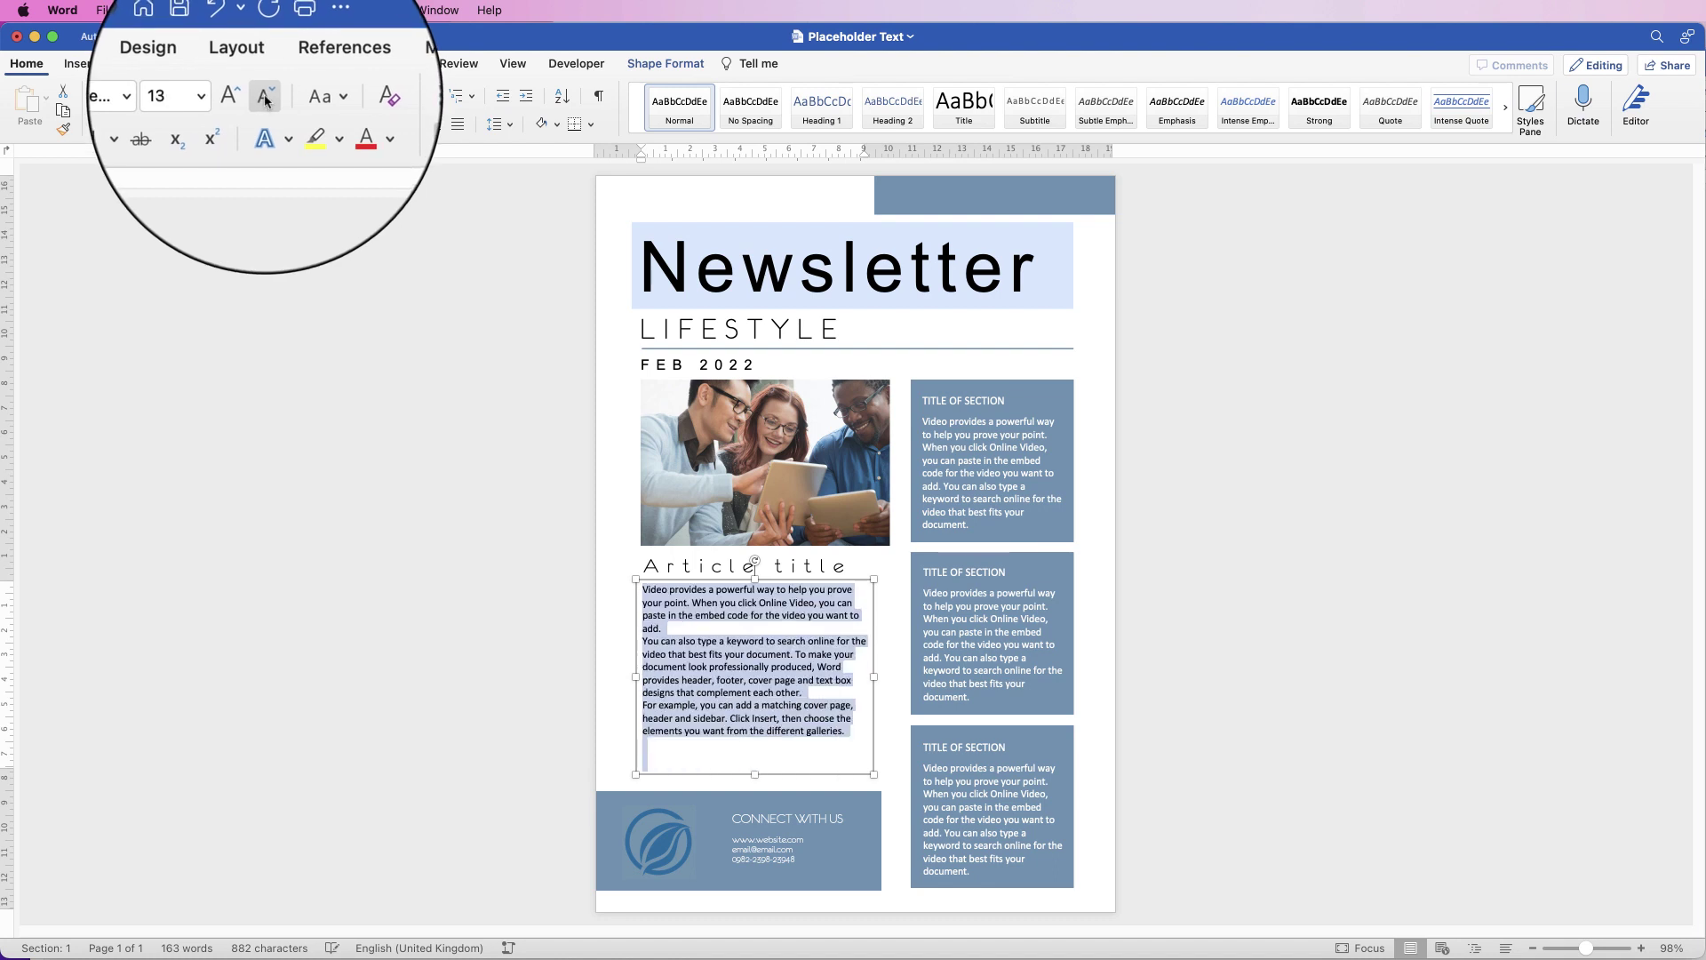
pyautogui.click(264, 103)
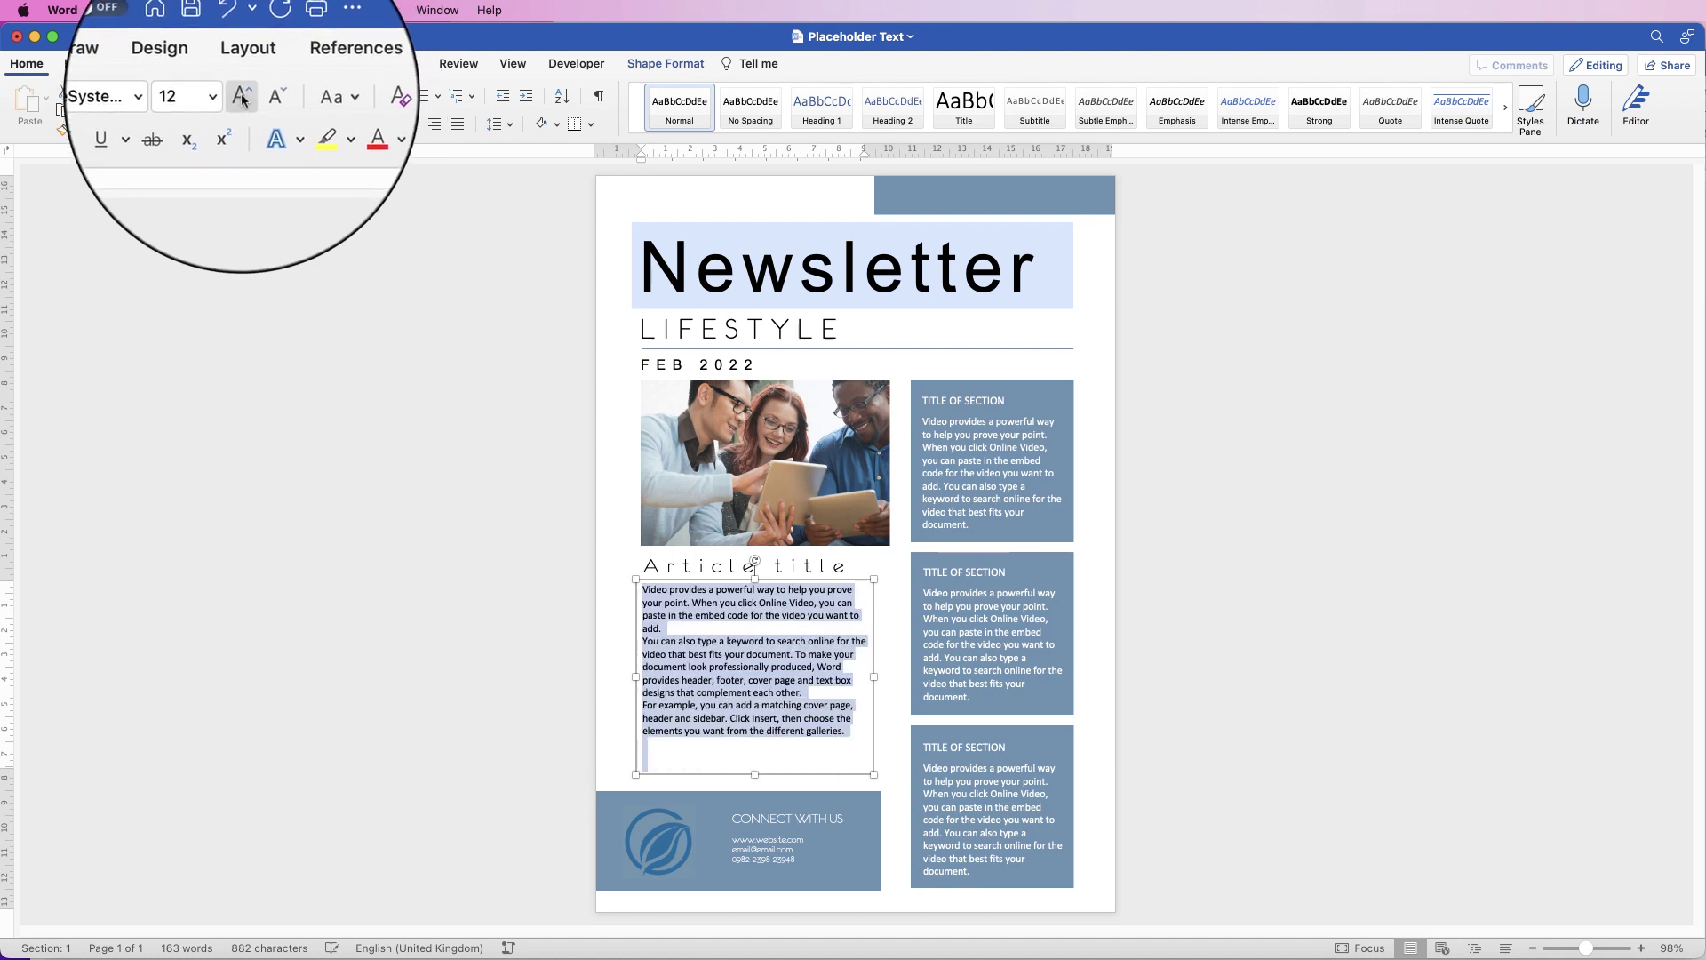
# Step: Settle the article text at 13 pt after trying 12.5 pt and undoing it
pyautogui.click(241, 98)
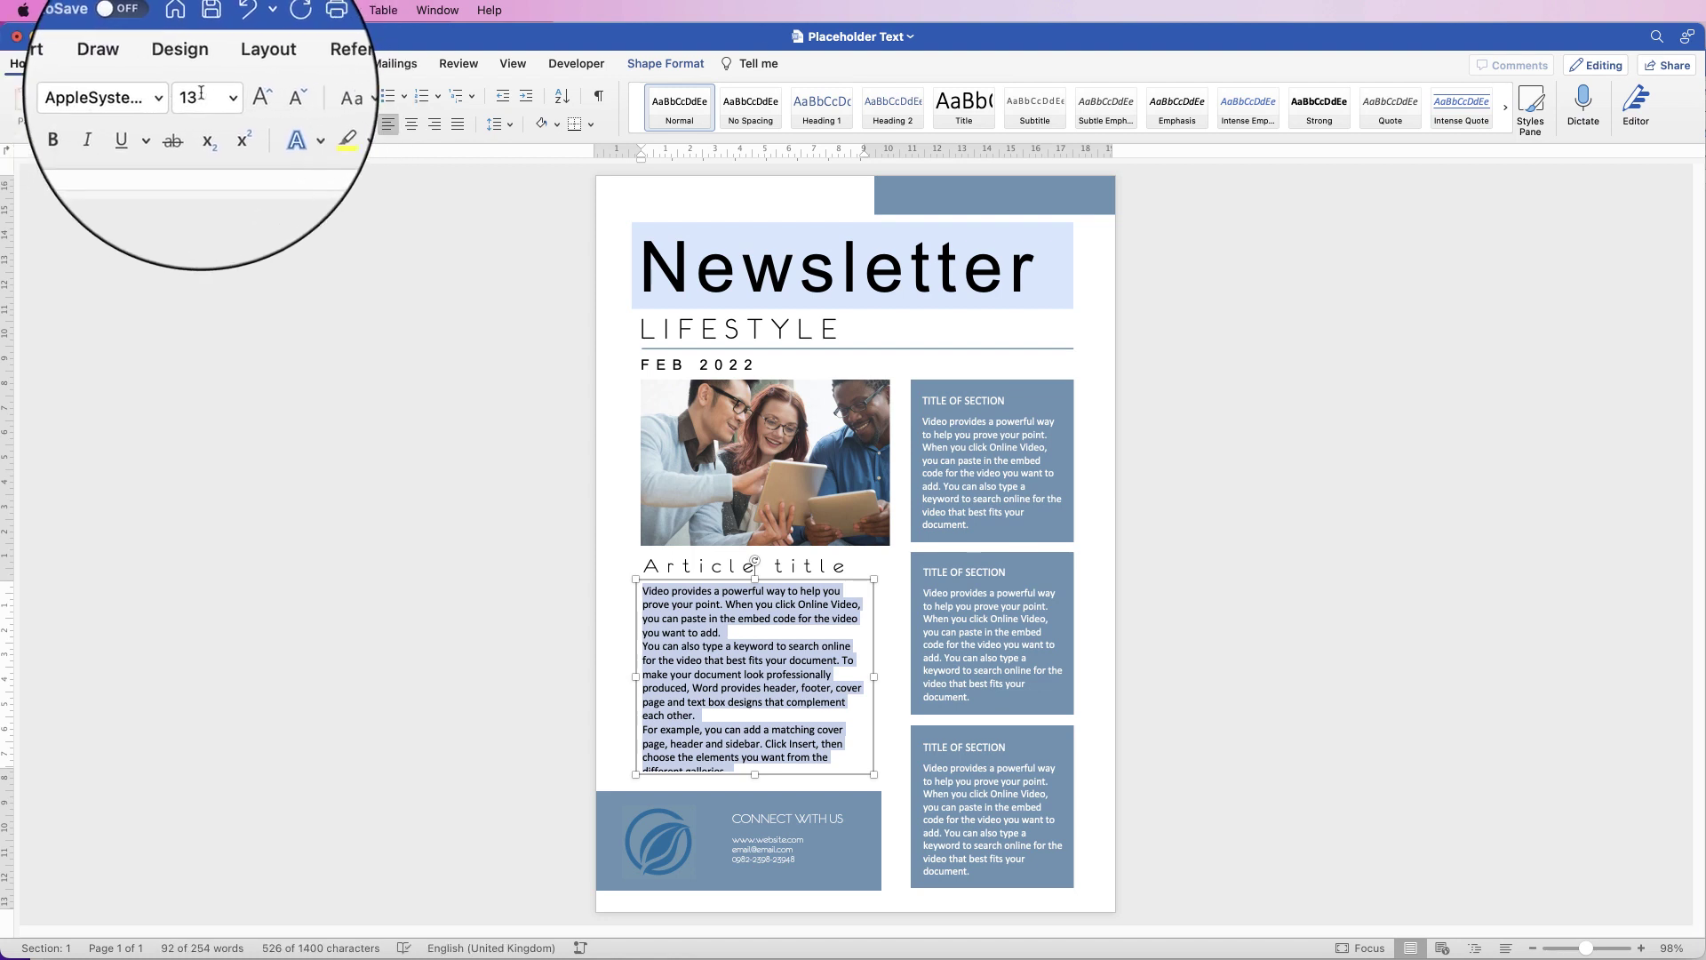
pyautogui.click(199, 96)
pyautogui.write('12.5')
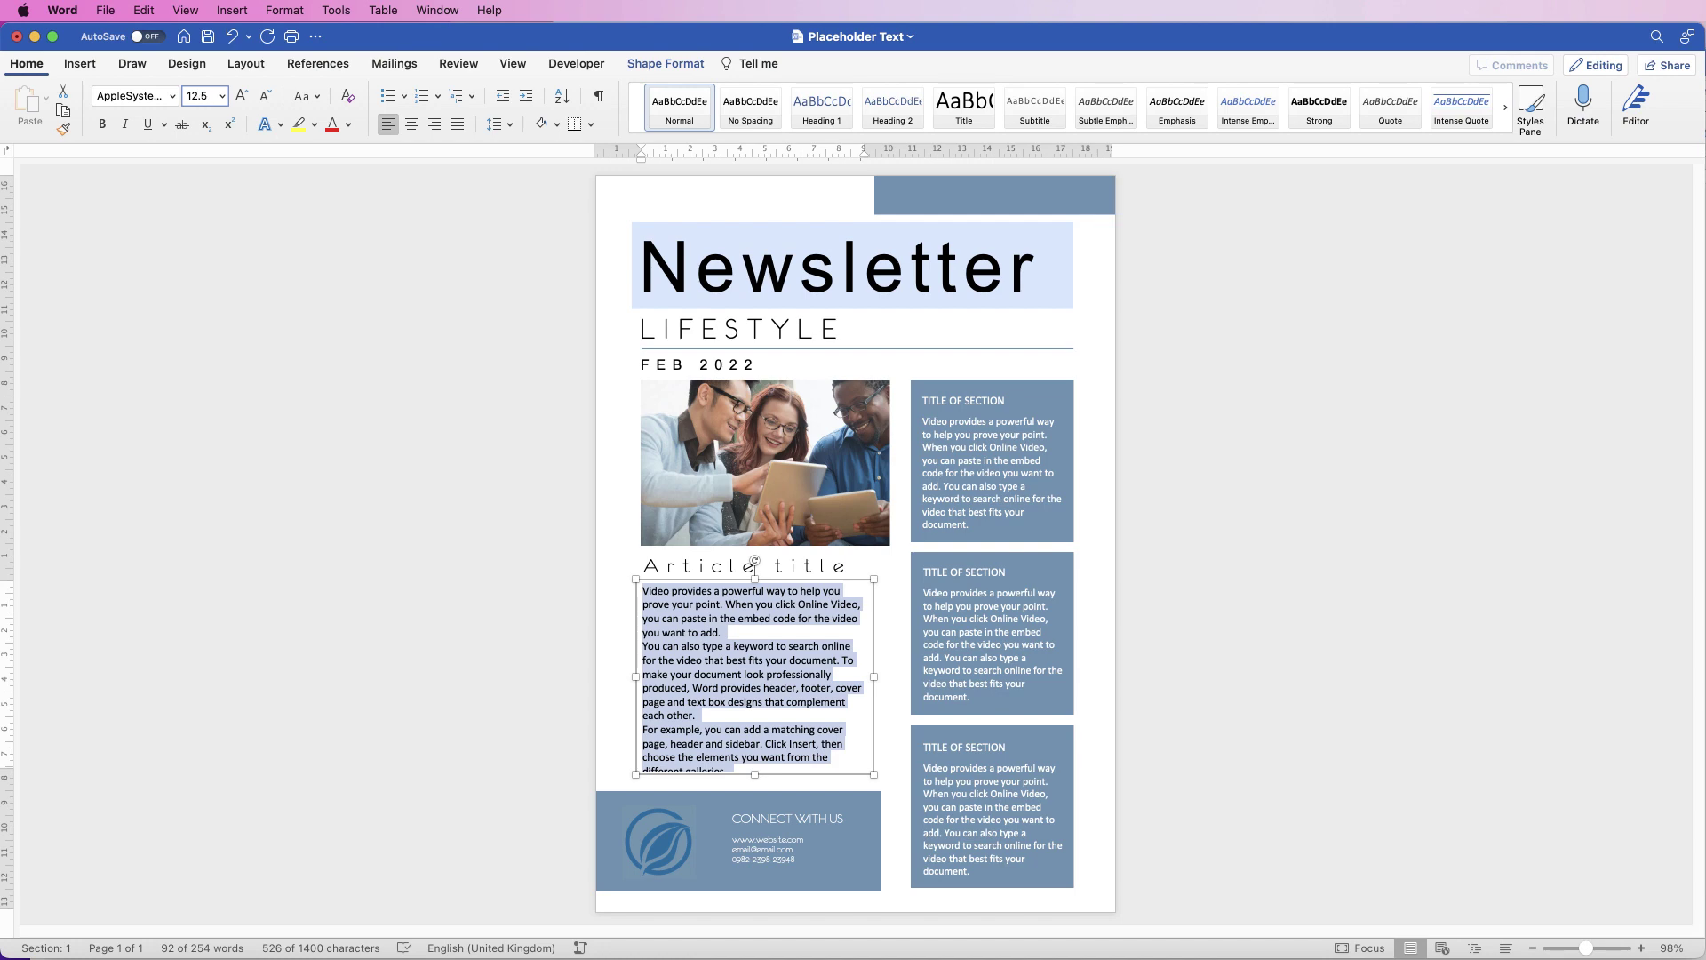
pyautogui.press('Return')
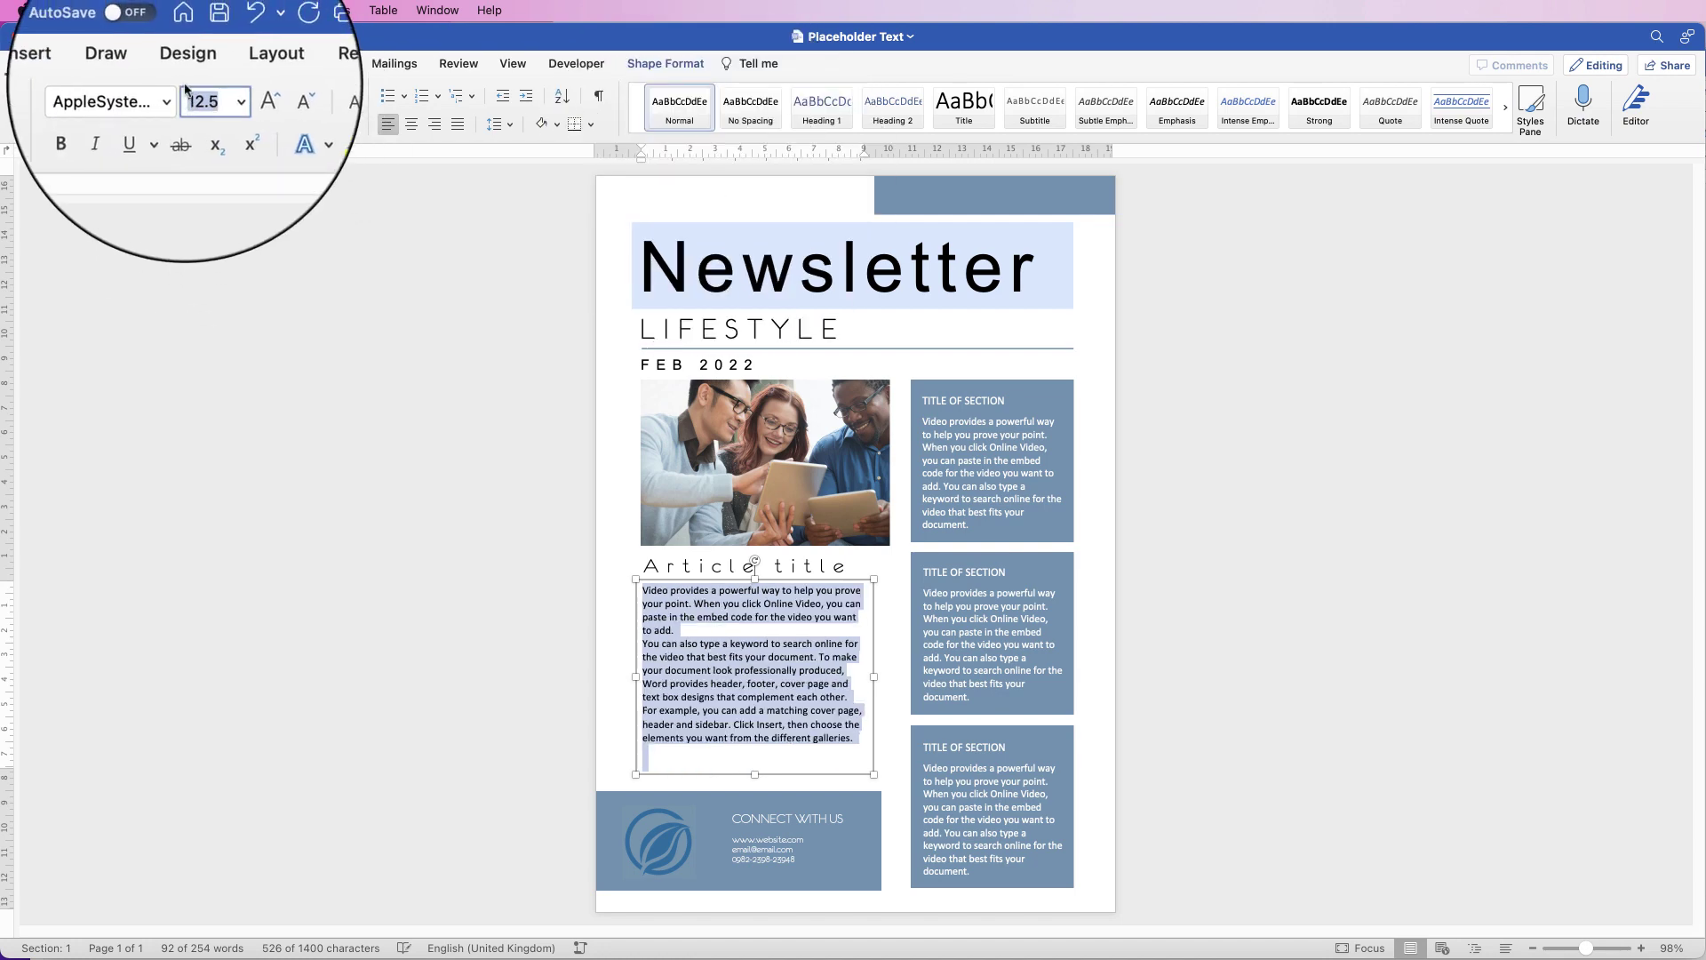
pyautogui.press('super+z')
# Step: Lengthen the article text box so its last line shows, then reselect it
pyautogui.click(754, 774)
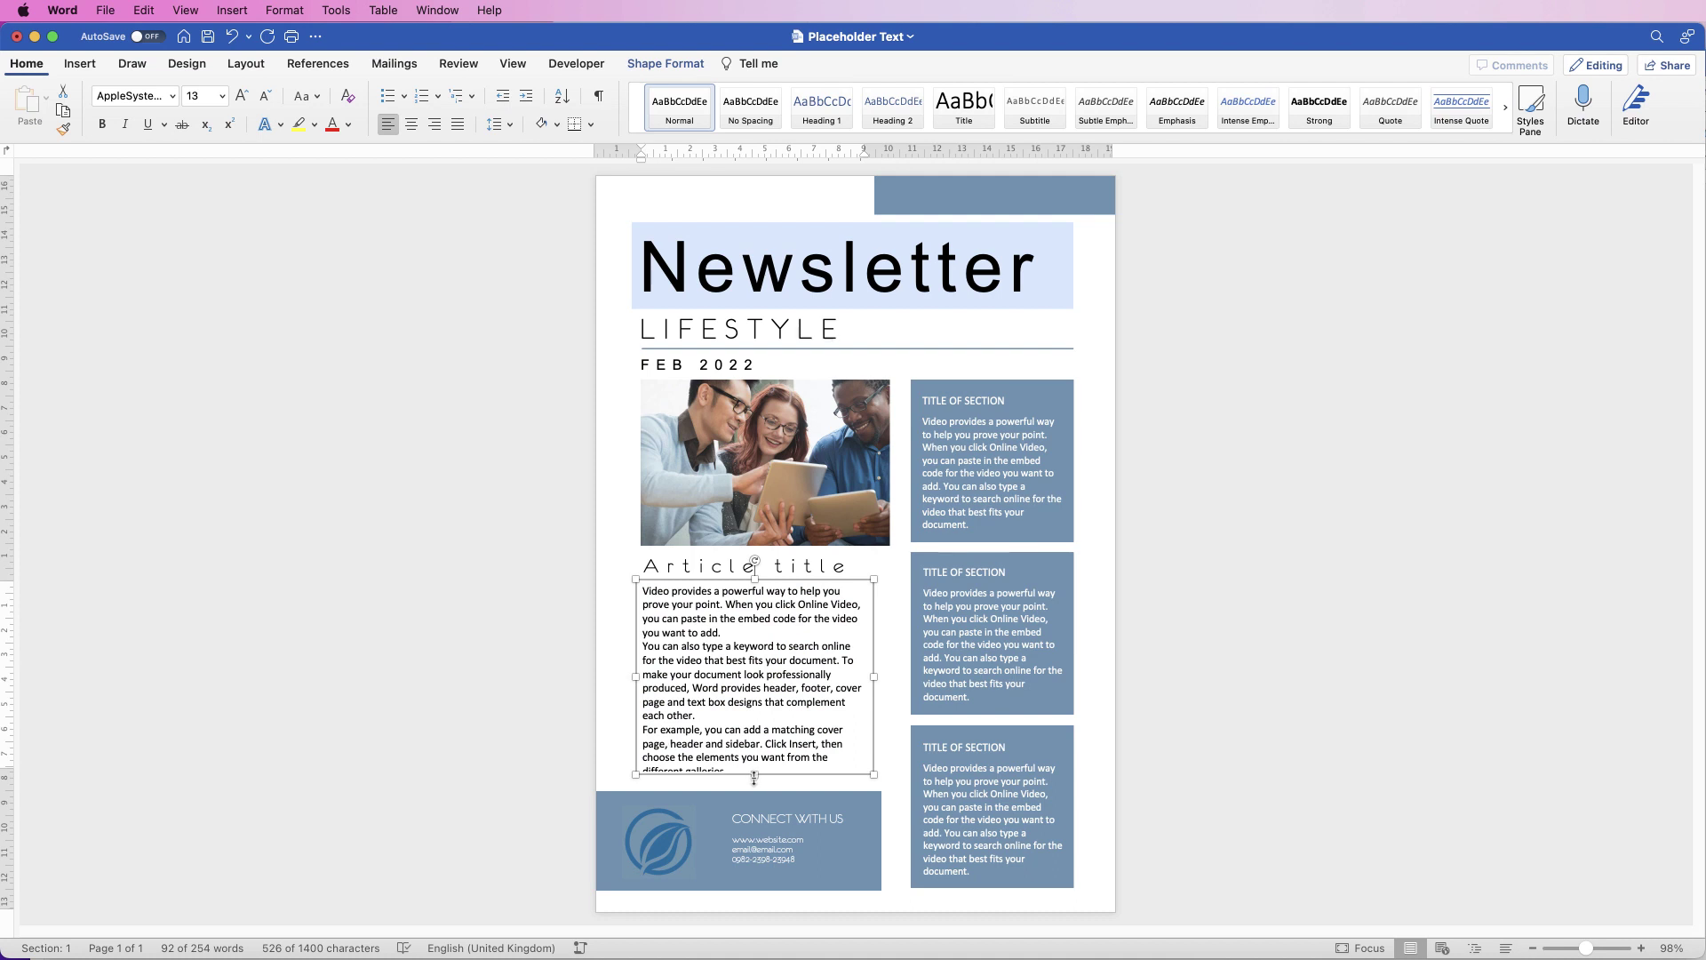
pyautogui.moveTo(756, 776); pyautogui.dragTo(755, 784)
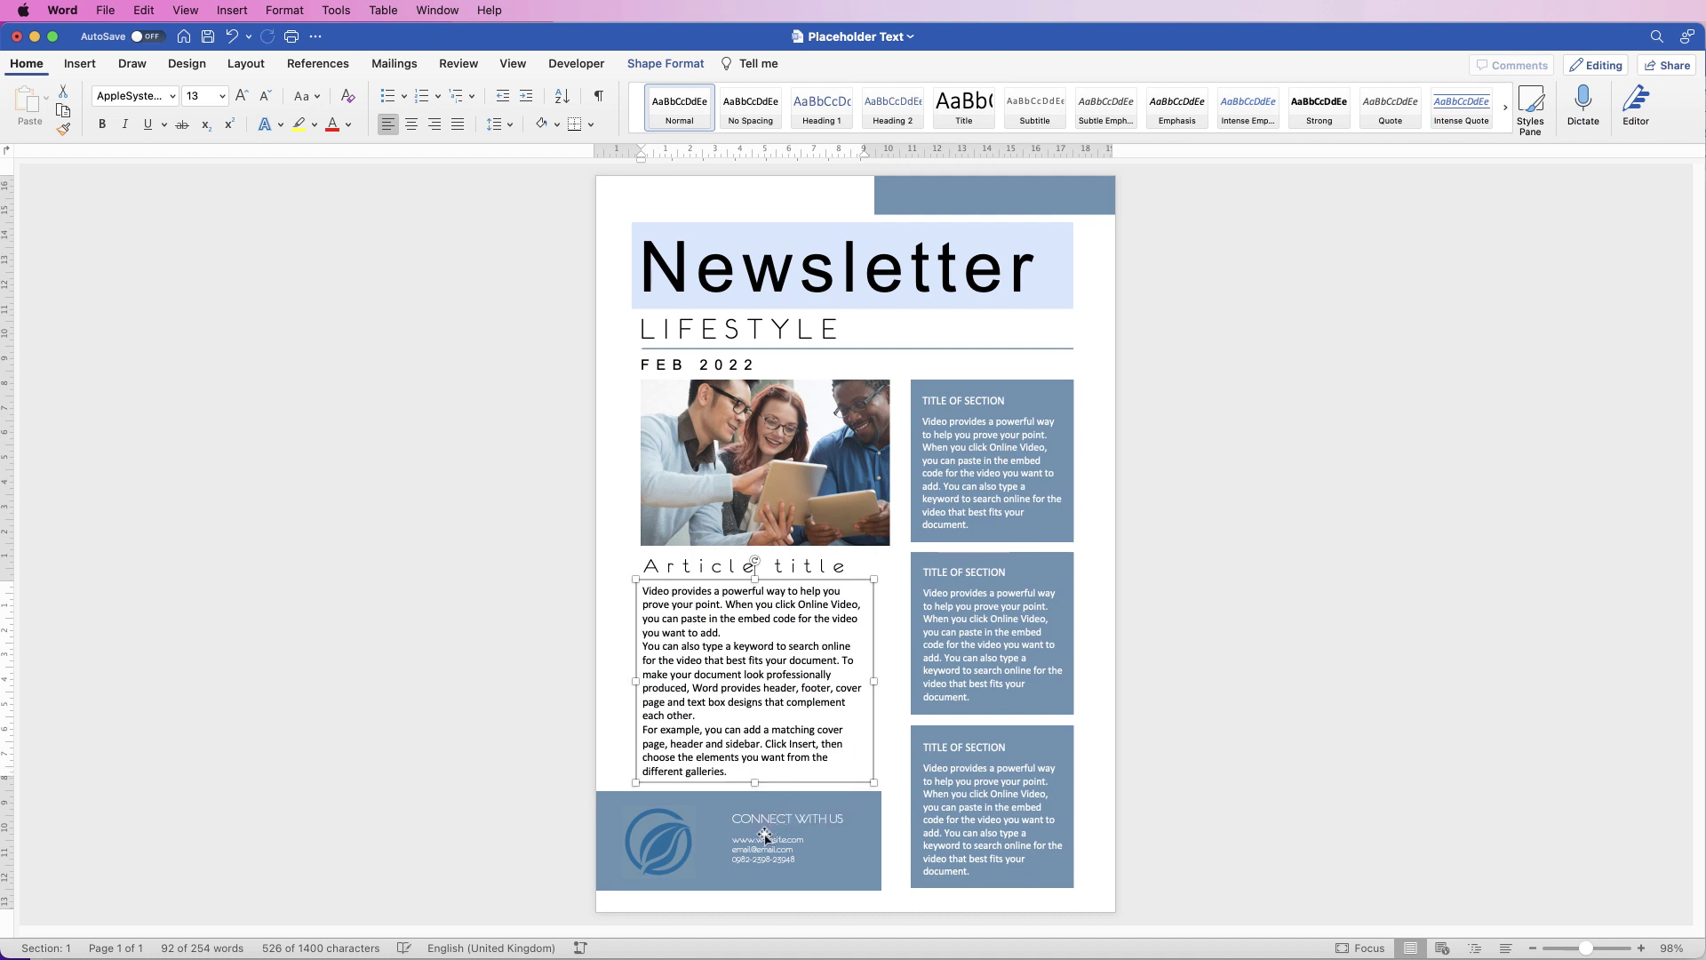
pyautogui.click(1171, 668)
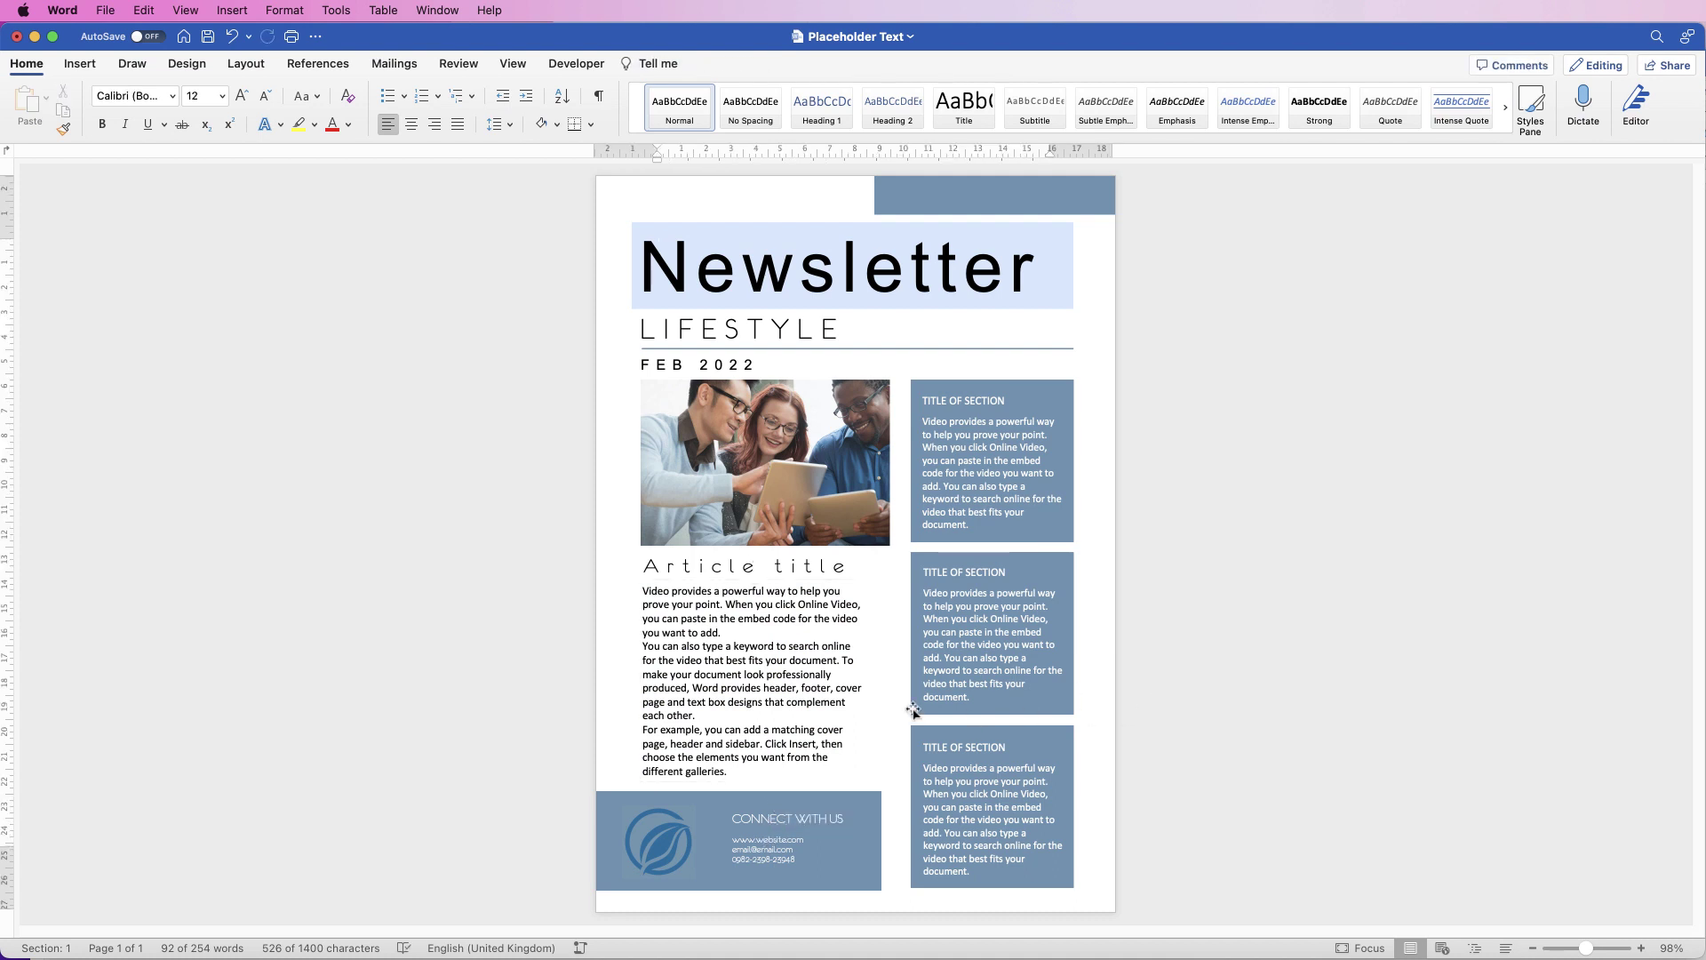
pyautogui.click(730, 677)
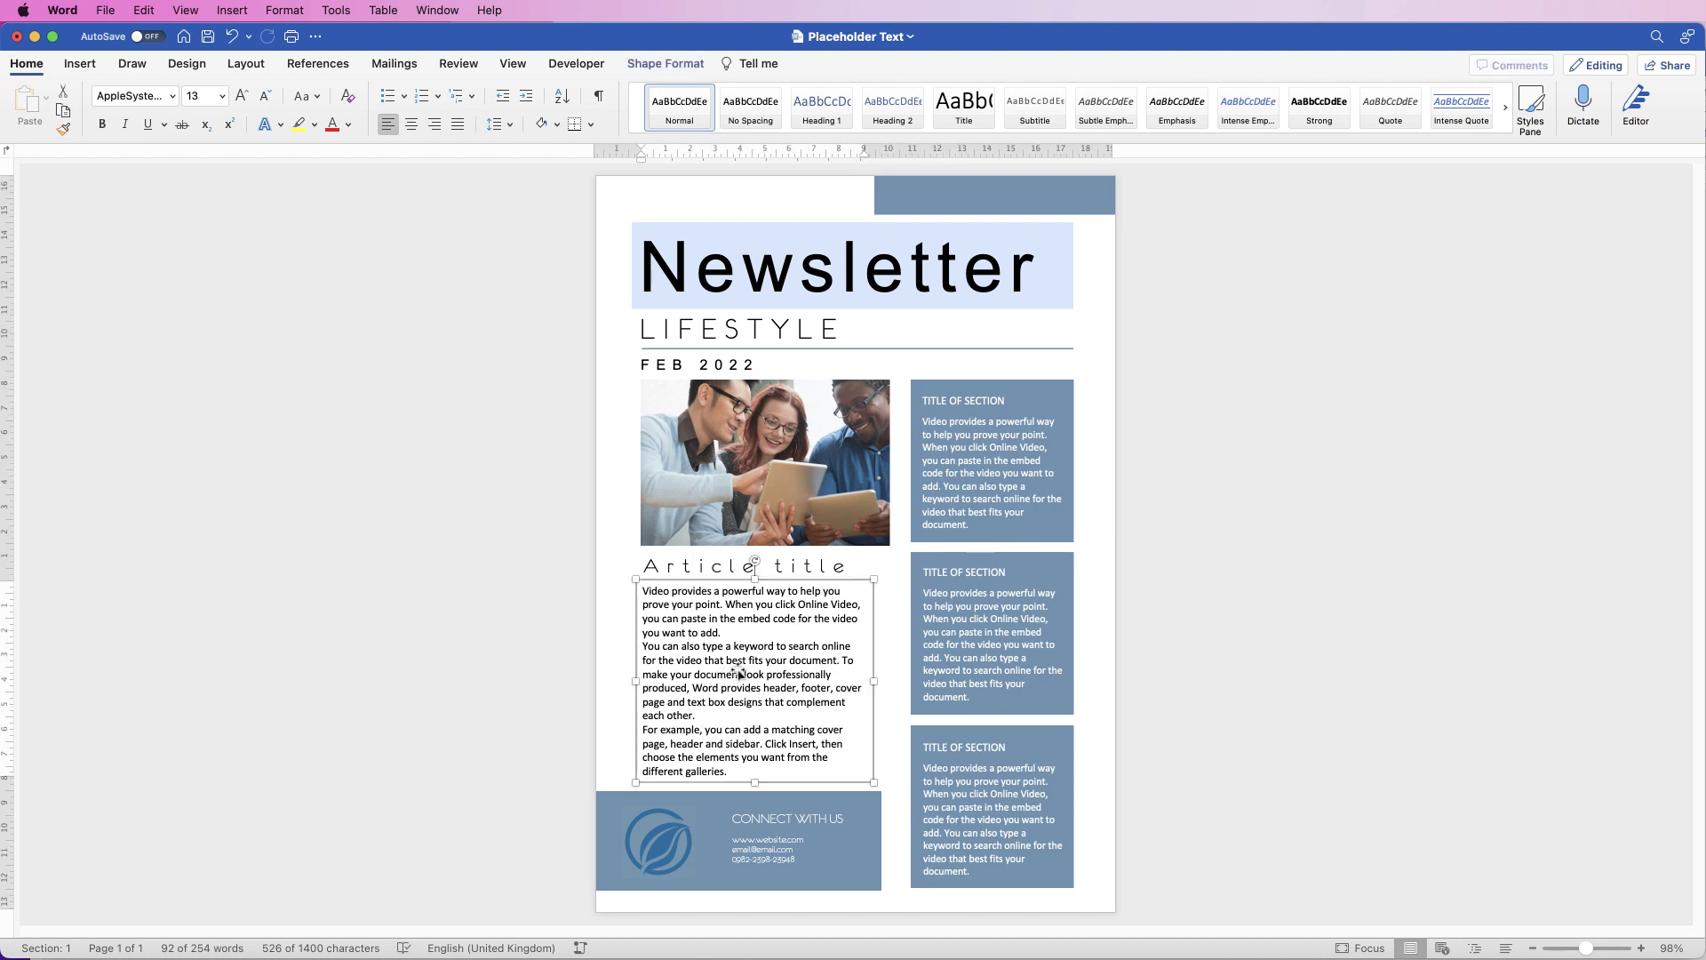
# Step: Justify all the article paragraphs and enlarge them to 14 pt
pyautogui.click(728, 662)
pyautogui.press('super+a')
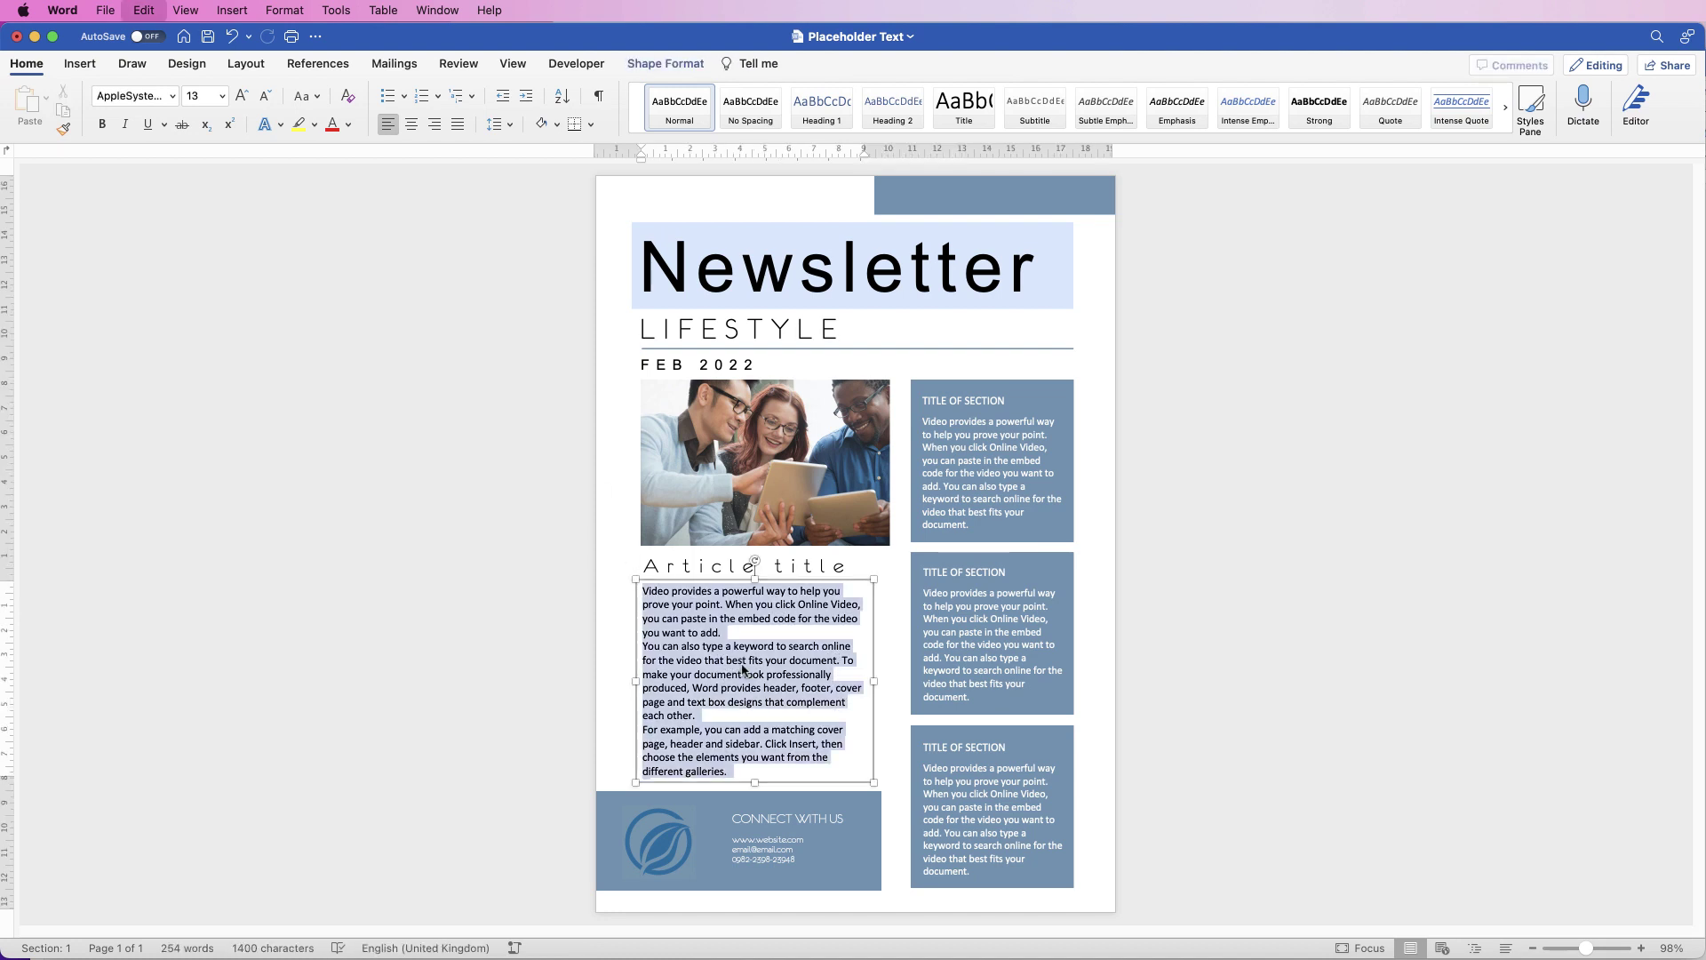
pyautogui.click(457, 127)
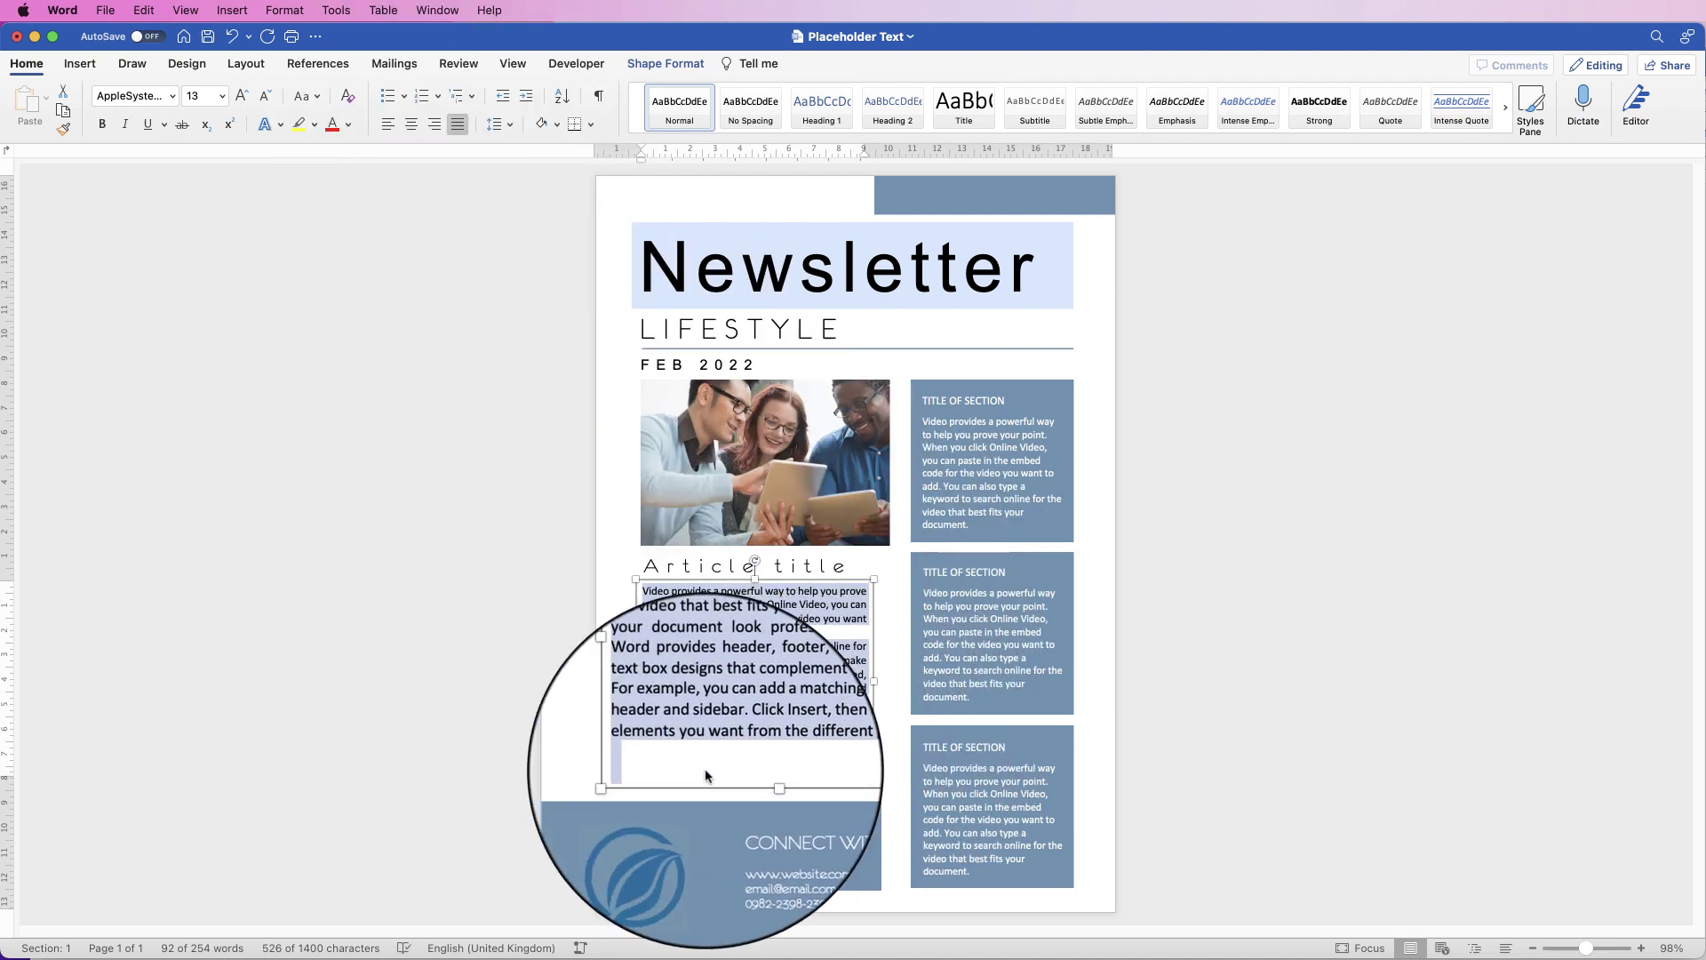
pyautogui.click(242, 96)
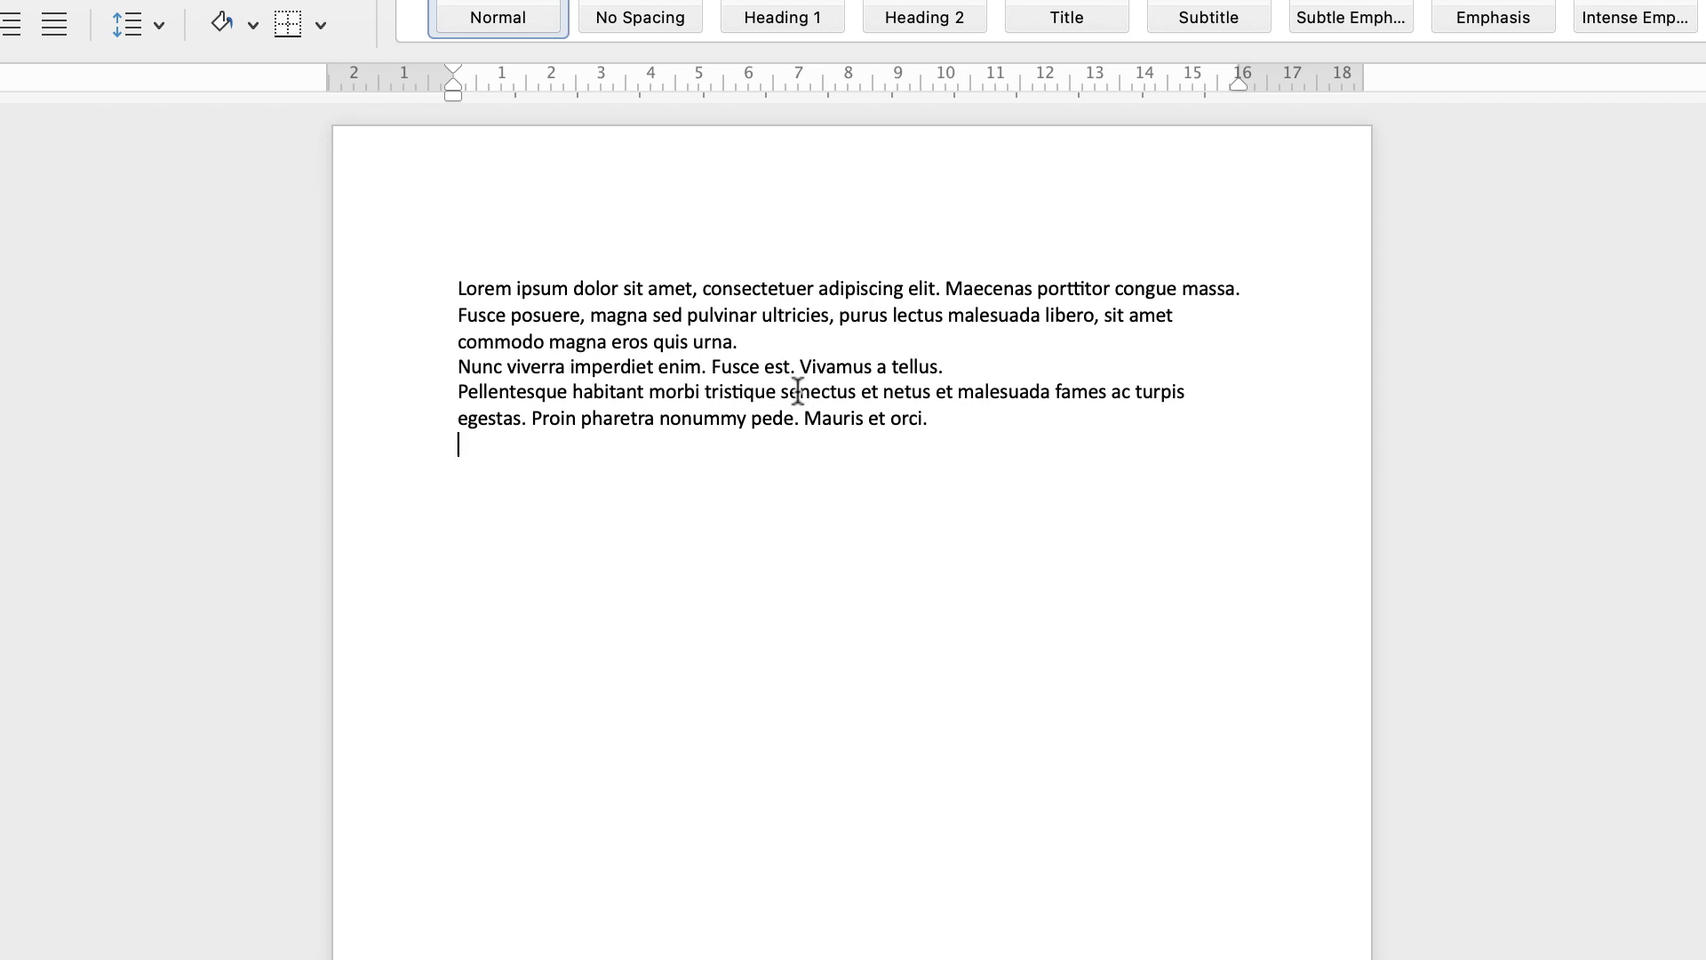
# Step: Insert five =rand(5,3) sample paragraphs on a new line below the lorem ipsum
pyautogui.press('Return')
pyautogui.press('Return')
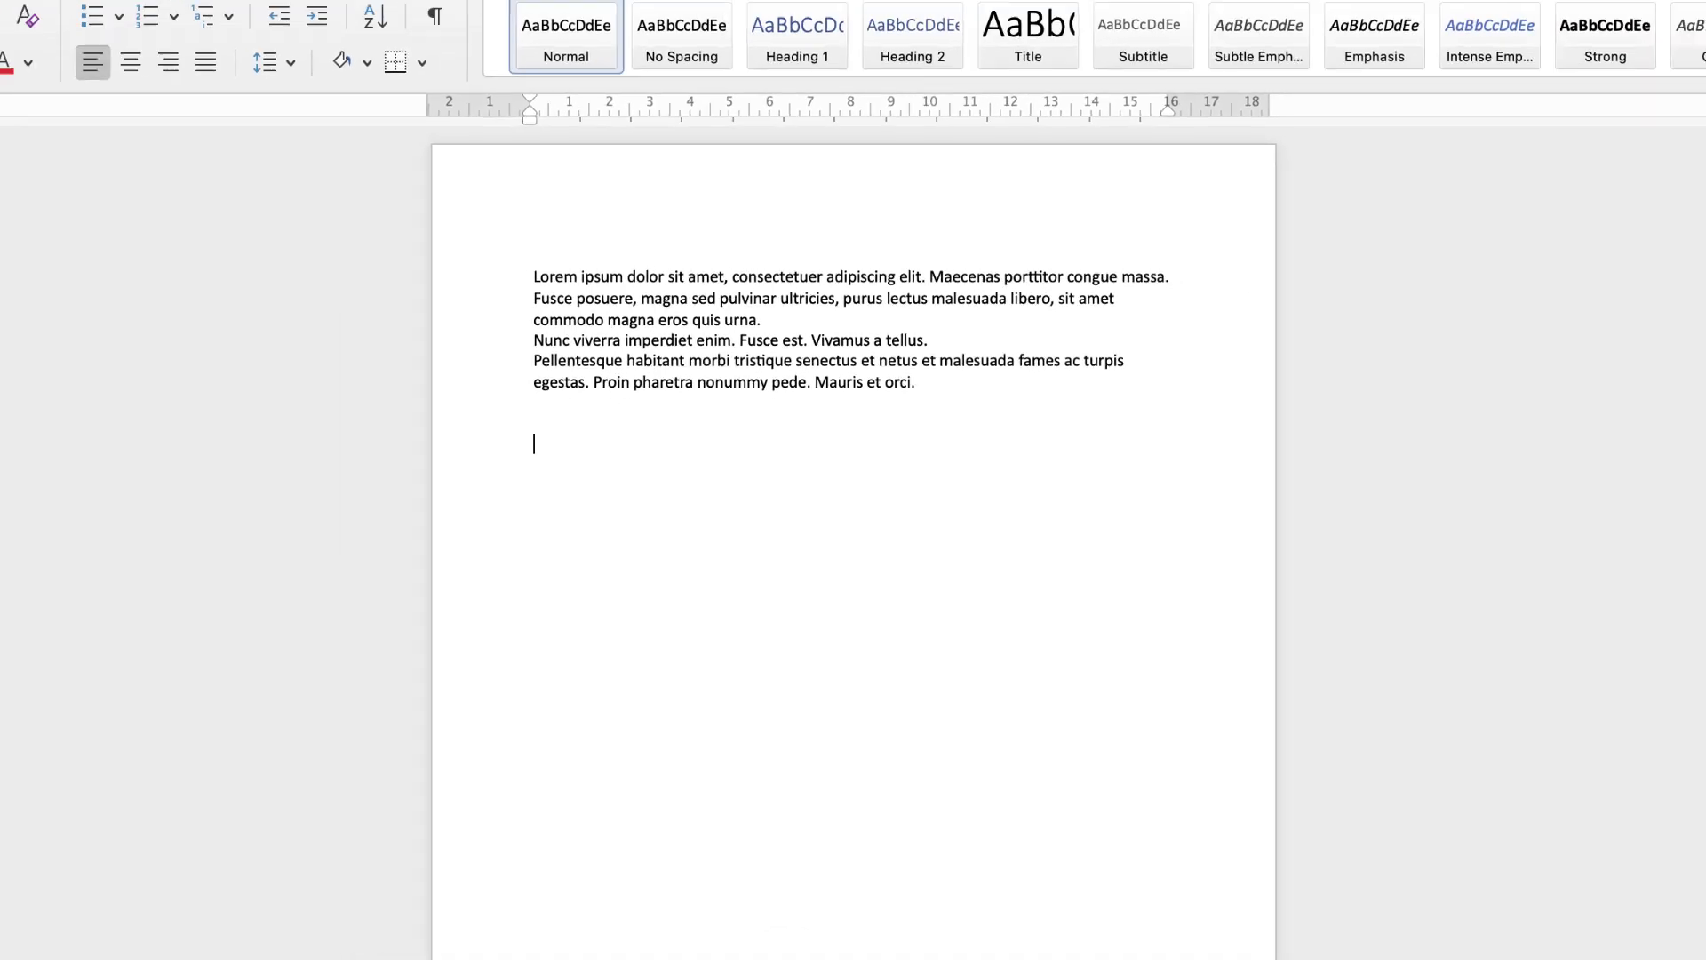
pyautogui.write('=rand(')
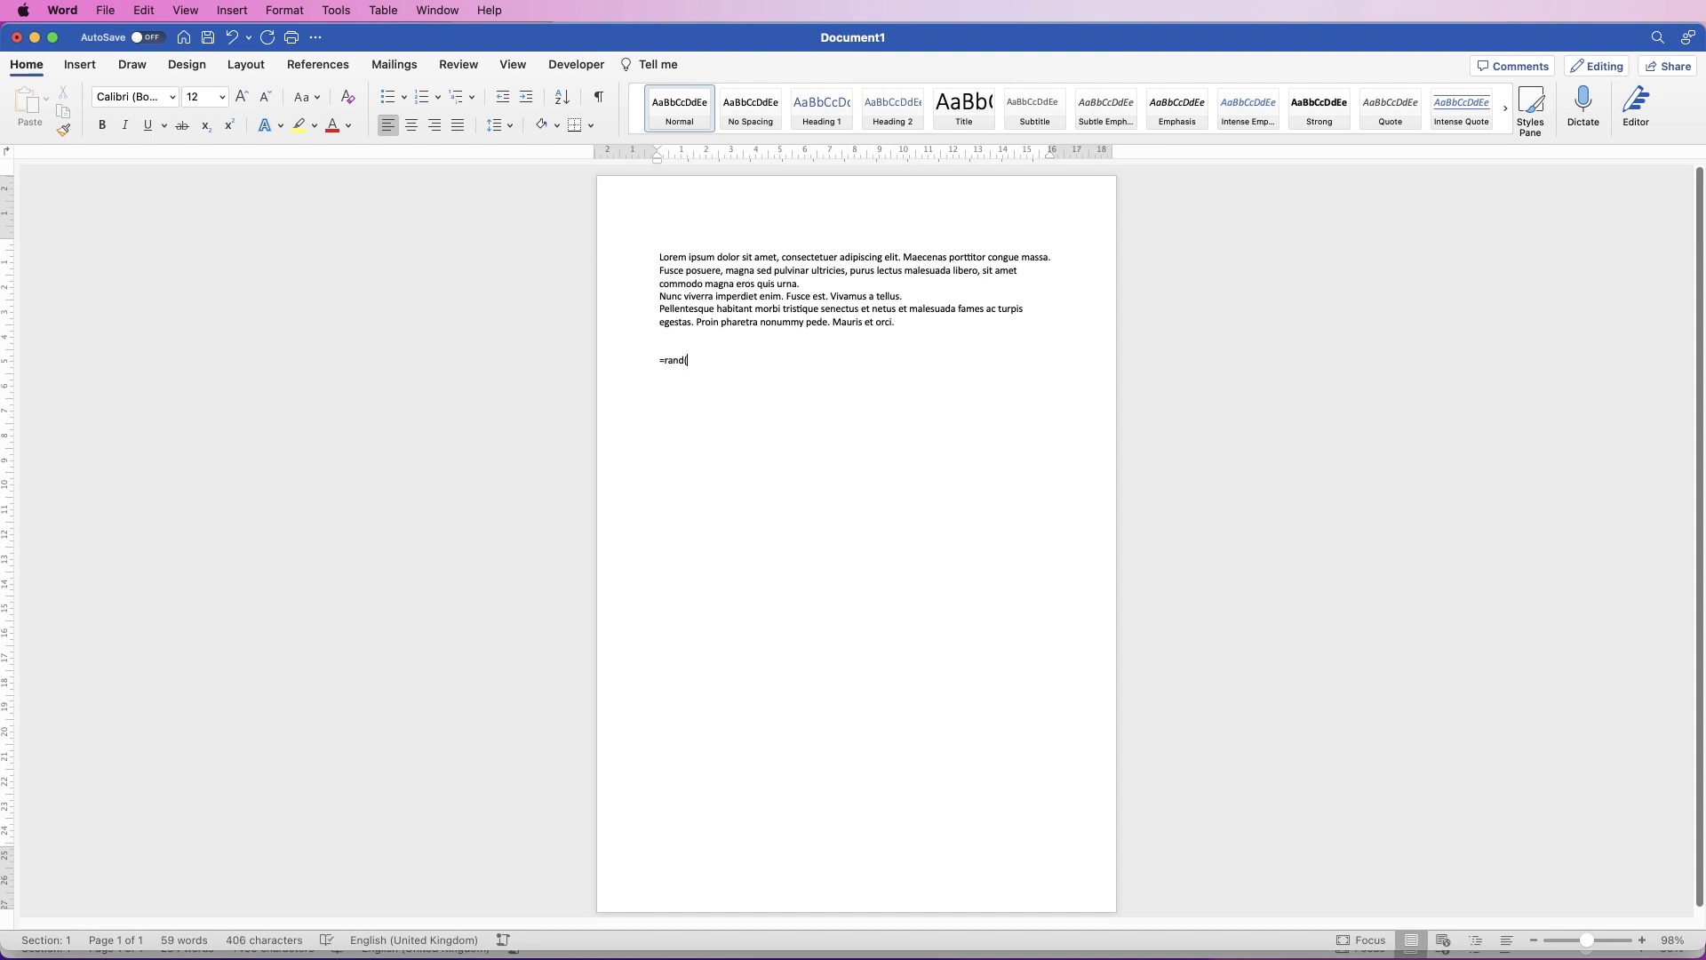
pyautogui.write('3')
pyautogui.press('Return')
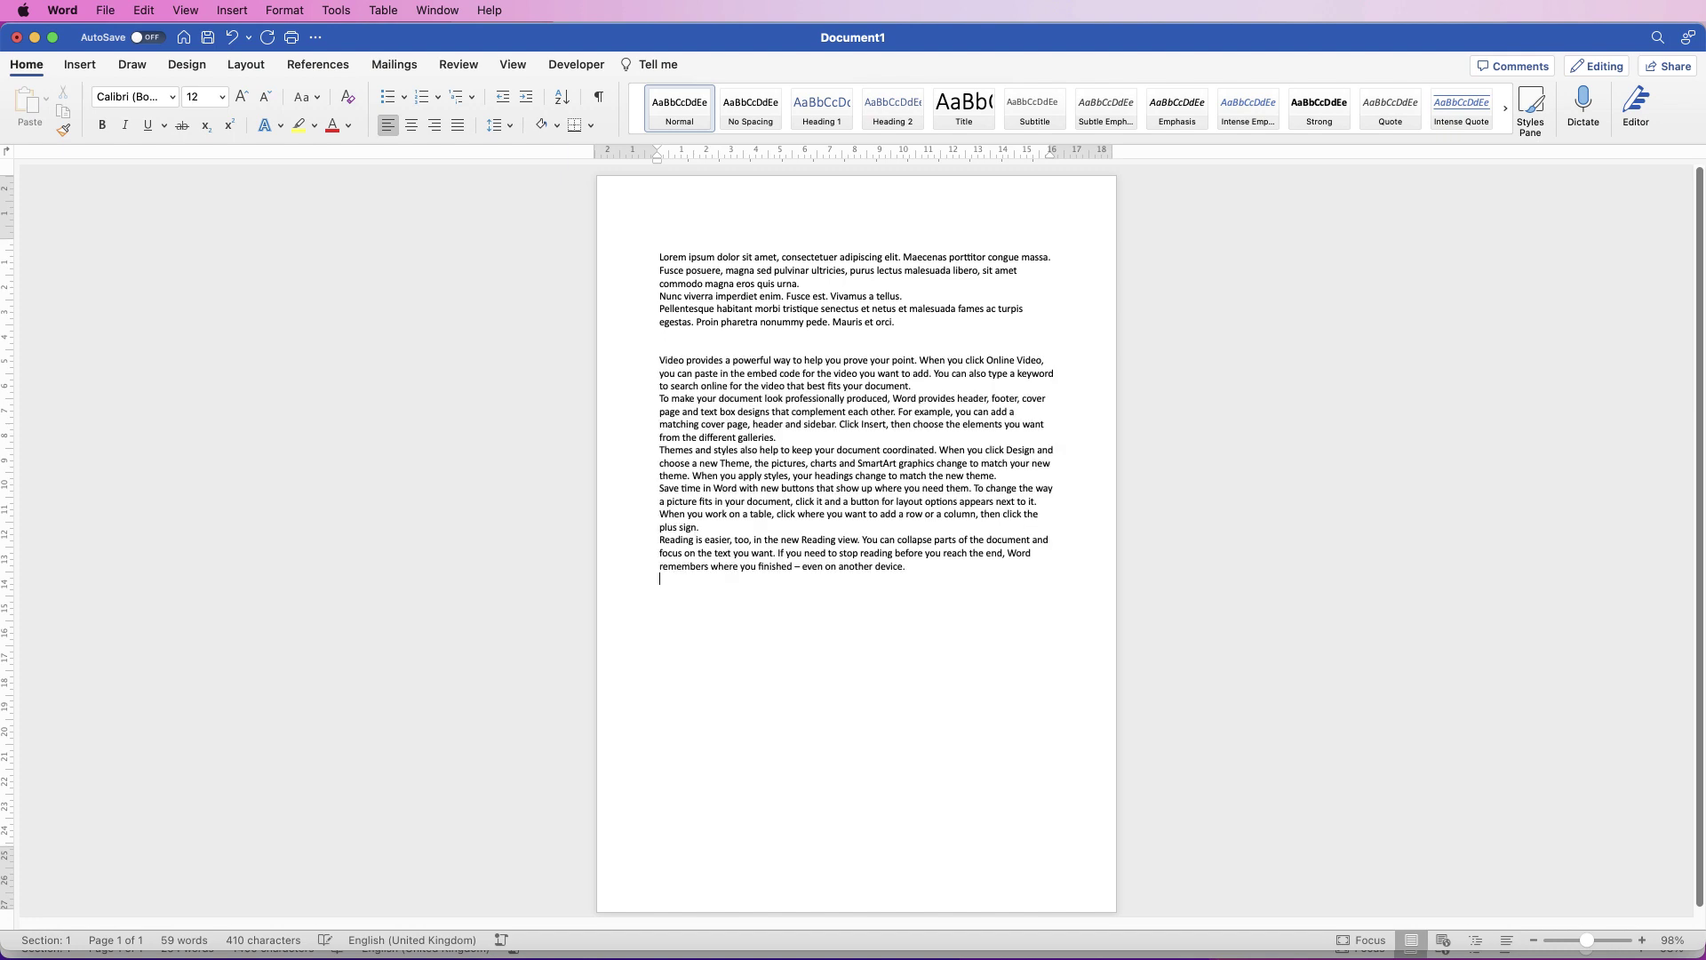